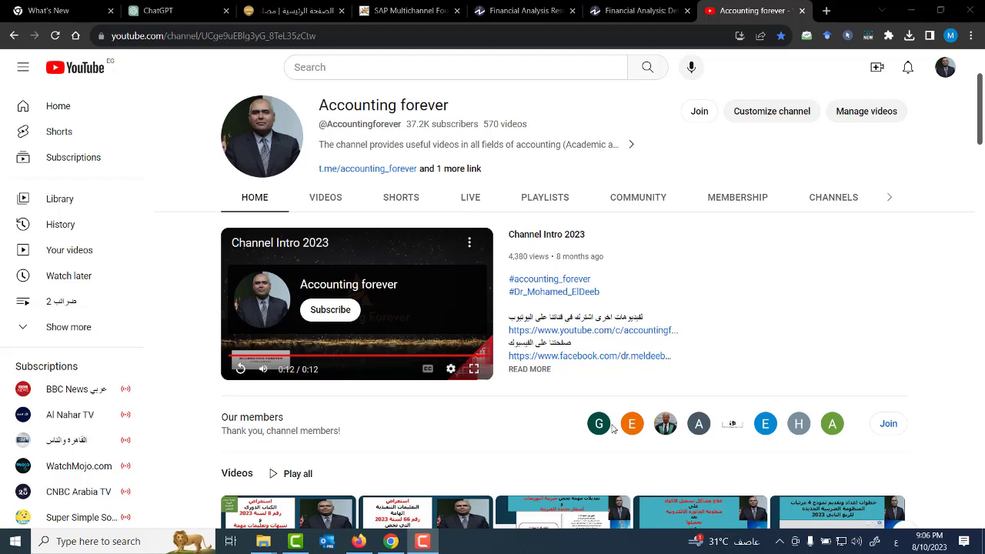
Look through the video and playlist sections on the Accounting forever channel's home page
scroll(585, 415, "down", 3)
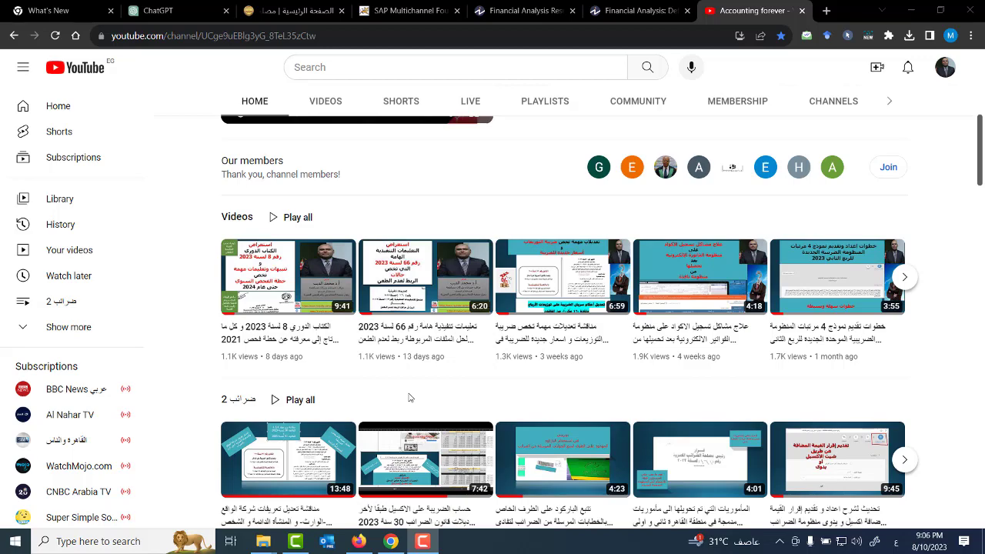
scroll(409, 398, "down", 6)
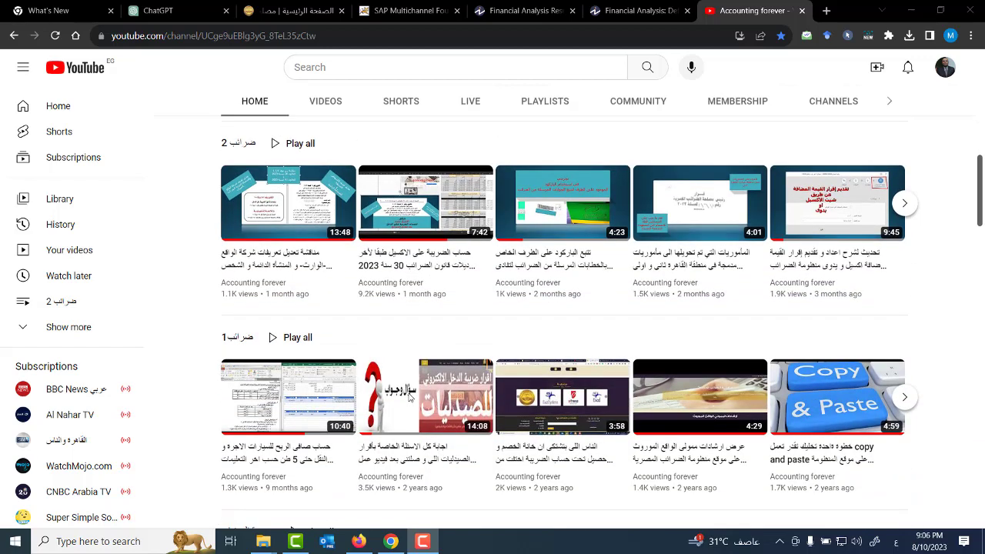
scroll(409, 398, "down", 1)
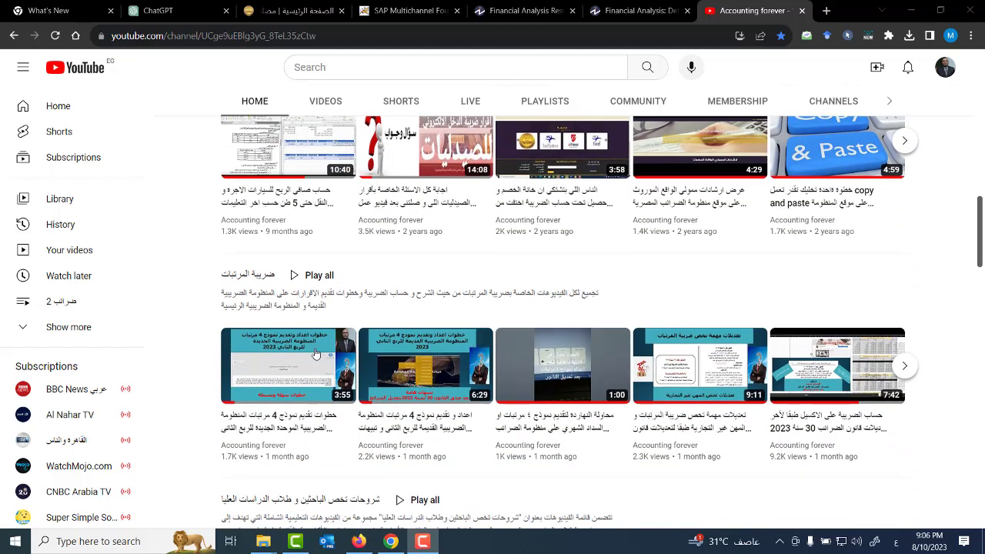
scroll(466, 510, "down", 1)
scroll(466, 456, "down", 1)
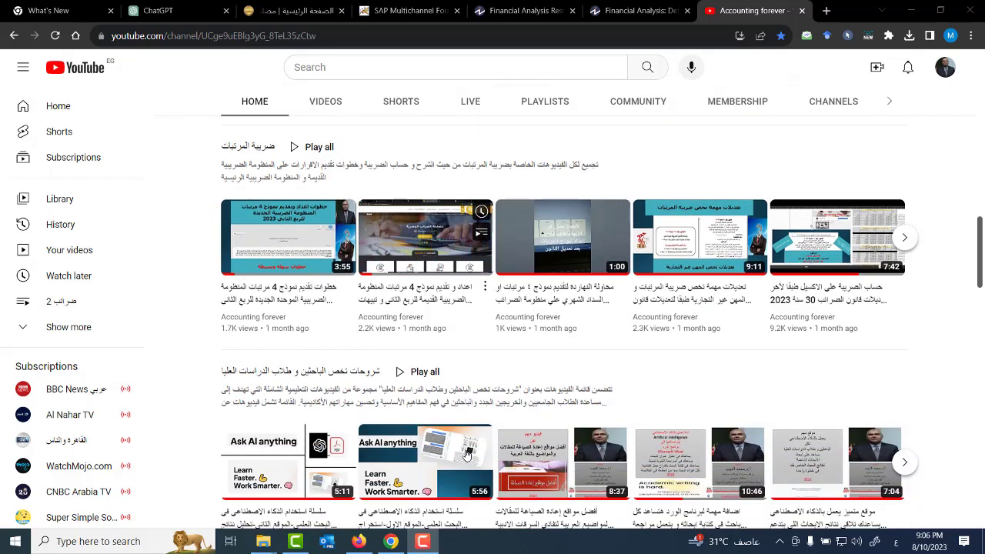
scroll(466, 454, "up", 1)
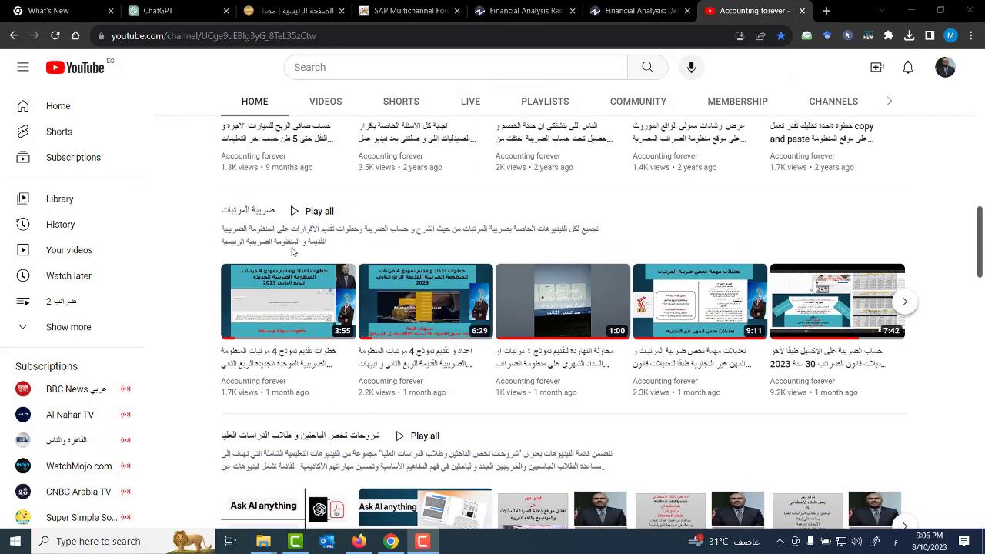
scroll(738, 339, "down", 4)
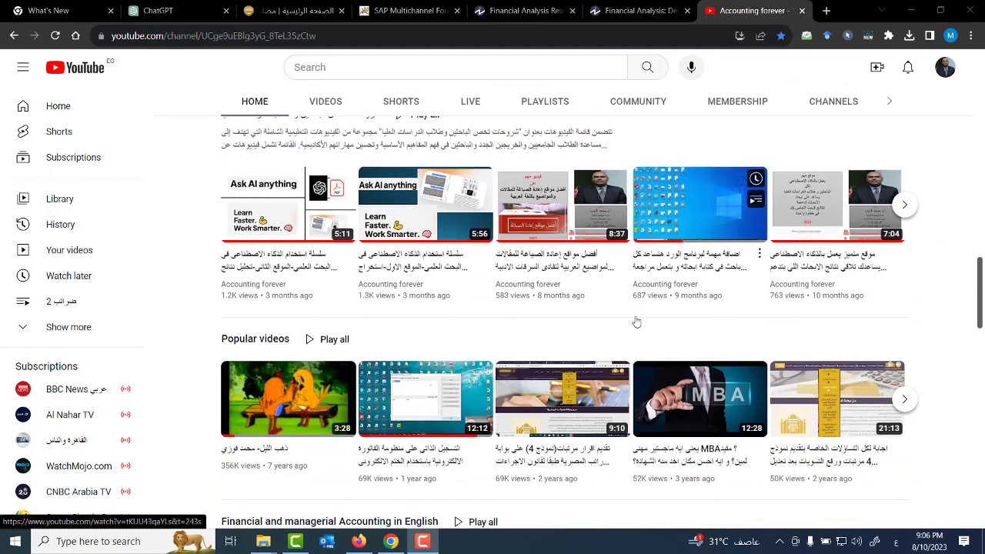
scroll(635, 321, "down", 8)
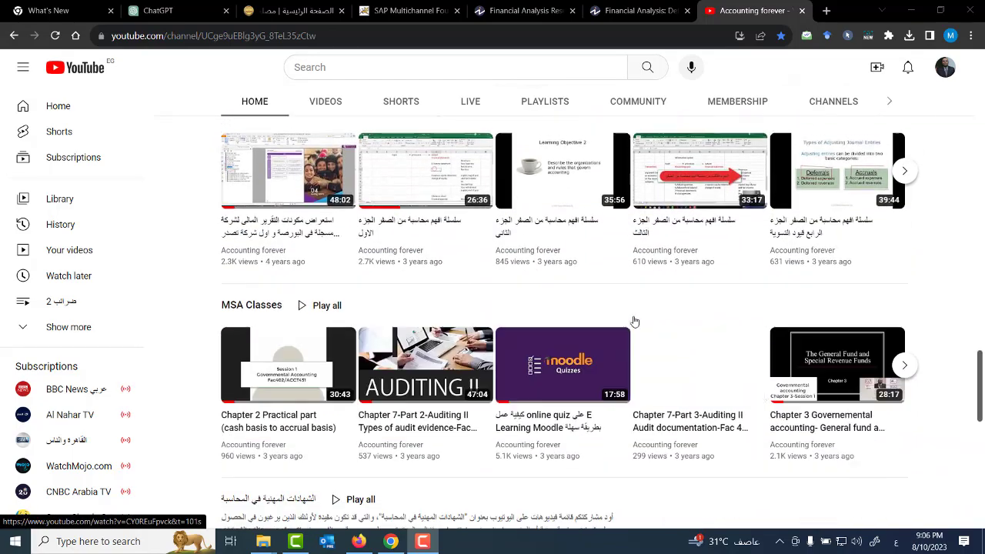
scroll(636, 322, "down", 3)
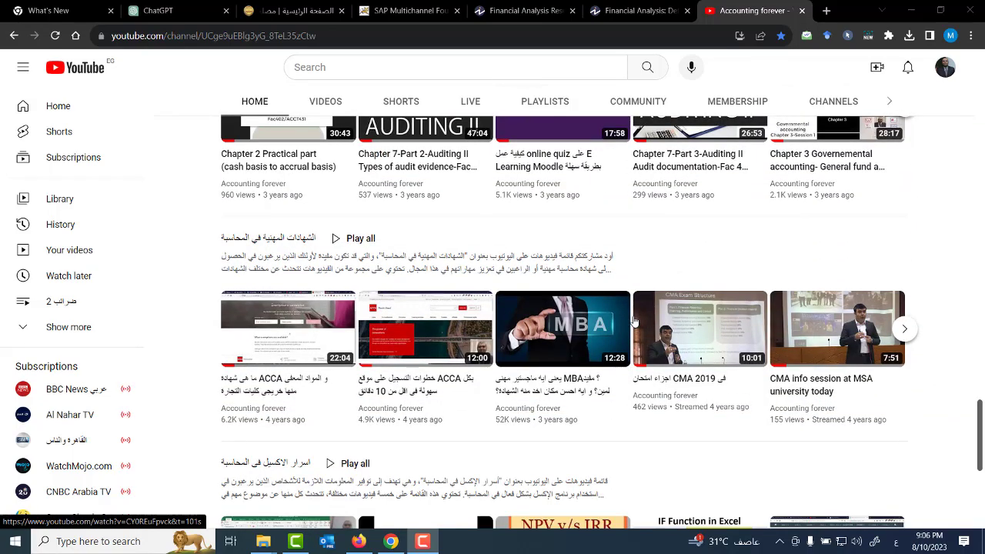
scroll(635, 322, "down", 3)
scroll(636, 322, "down", 1)
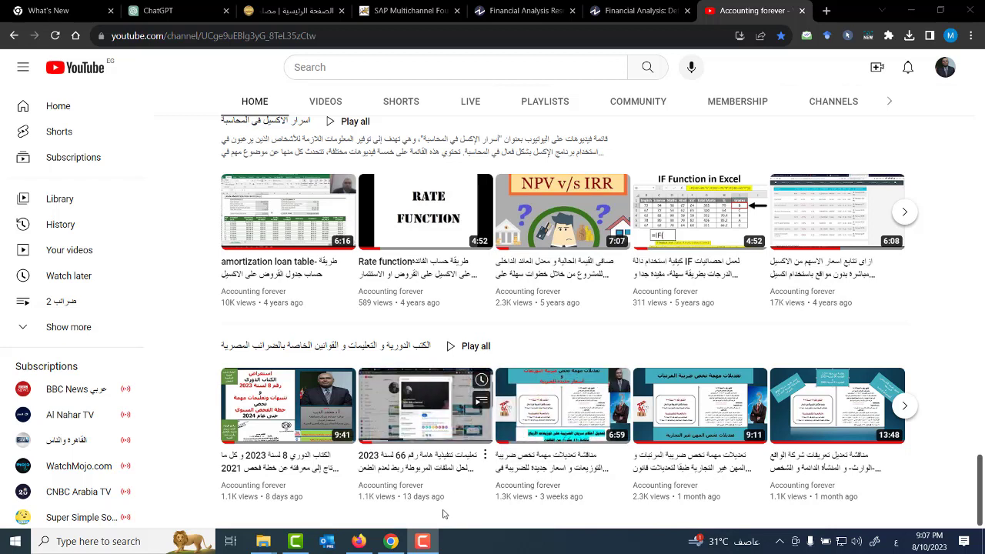
Switch to the Egyptian Tax Authority portal and start adding a new form from the forms area (النماذج)
left_click(383, 545)
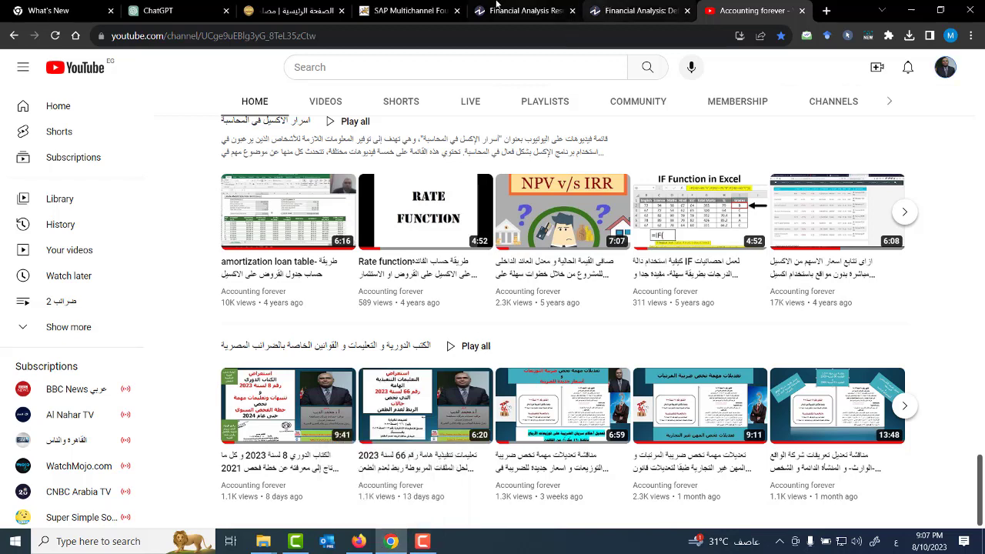
left_click(408, 10)
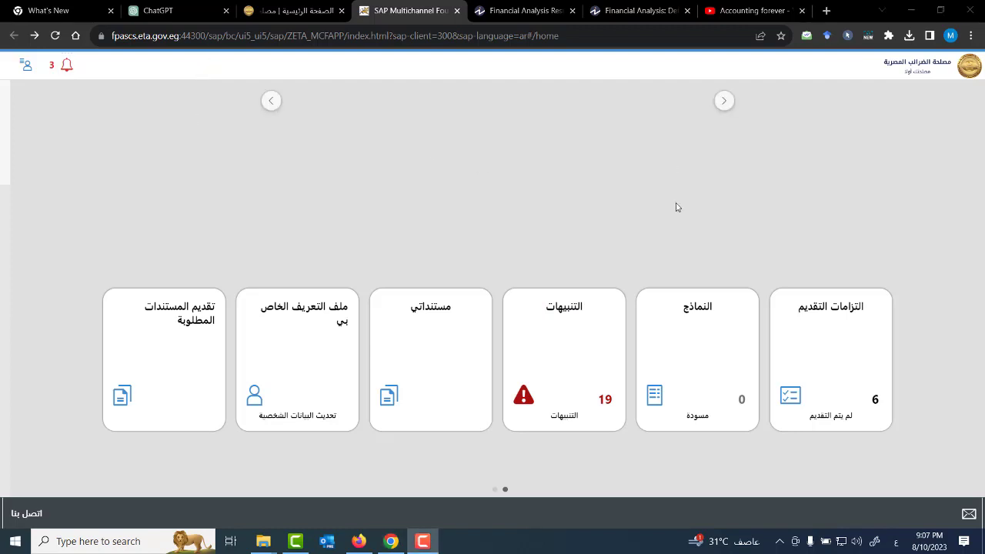
left_click(703, 370)
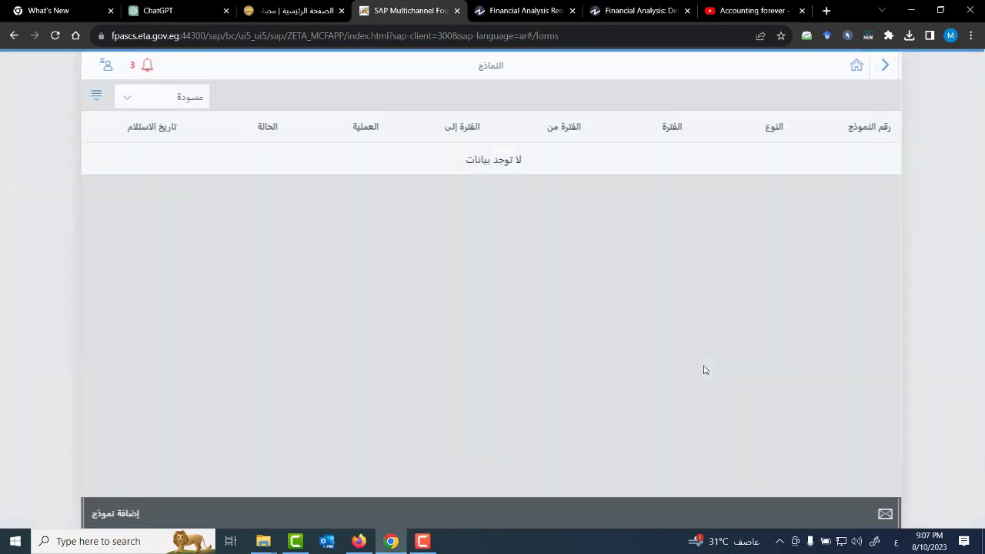
left_click(123, 511)
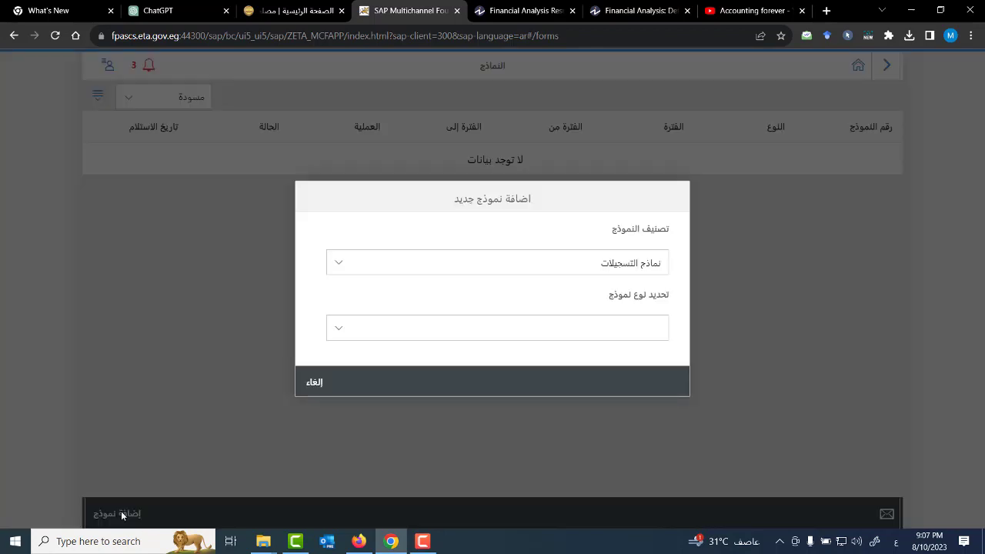
Create a registration data amendment request (طلب تعديل بيانات التسجيل) under the form category نماذج التسجيلات
left_click(338, 263)
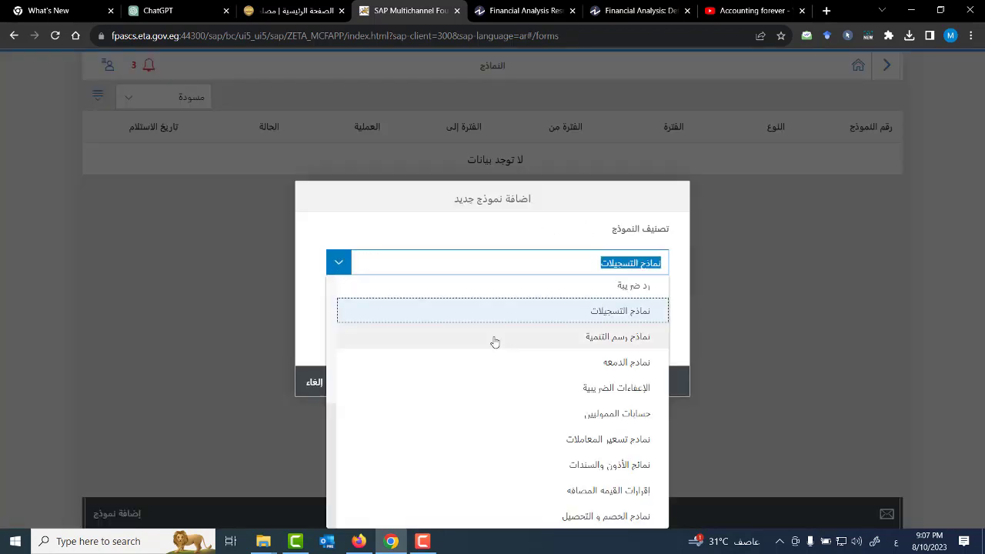
left_click(612, 312)
left_click(345, 336)
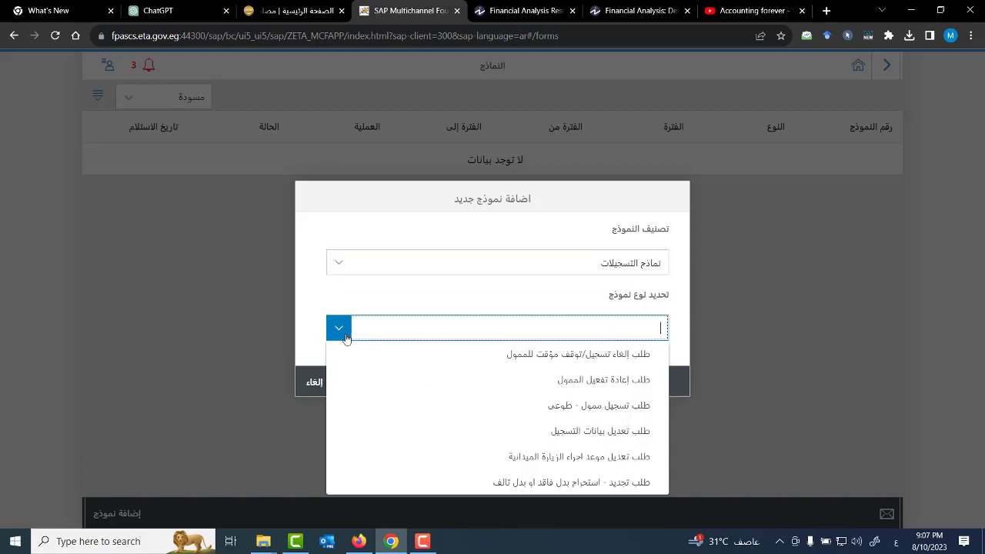
left_click(592, 435)
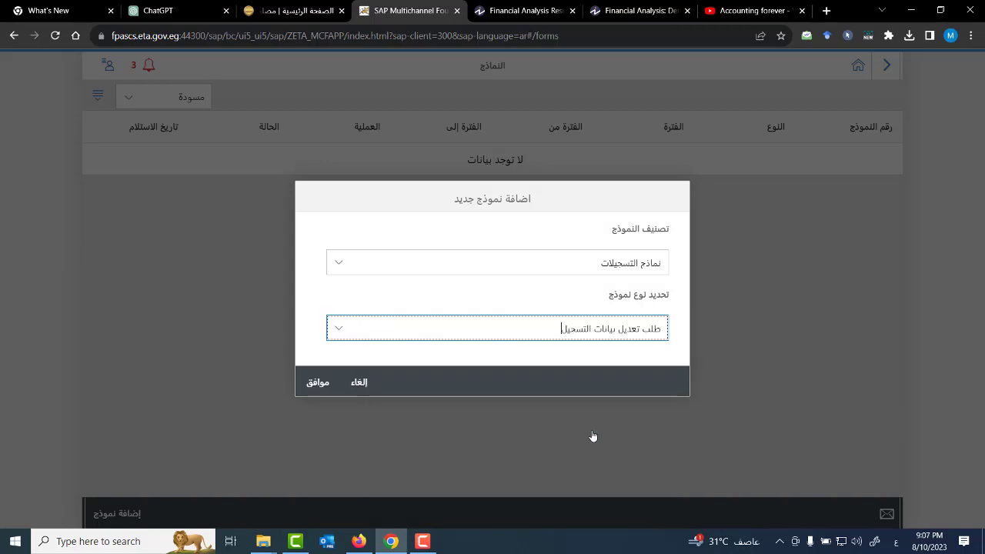
left_click(326, 390)
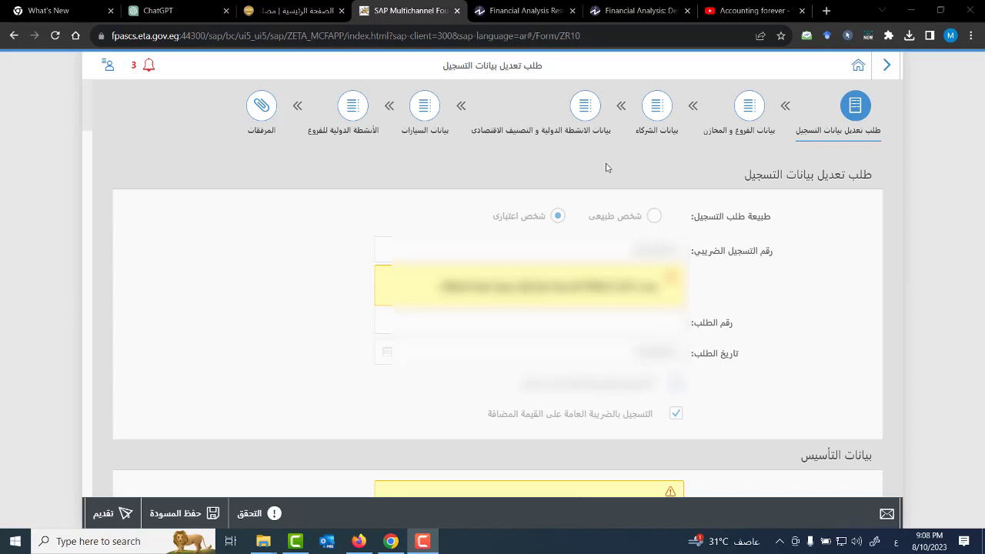
Open the international activities and economic classification section and examine the existing activity records, including classification, main-activity indicator and dates
left_click(582, 111)
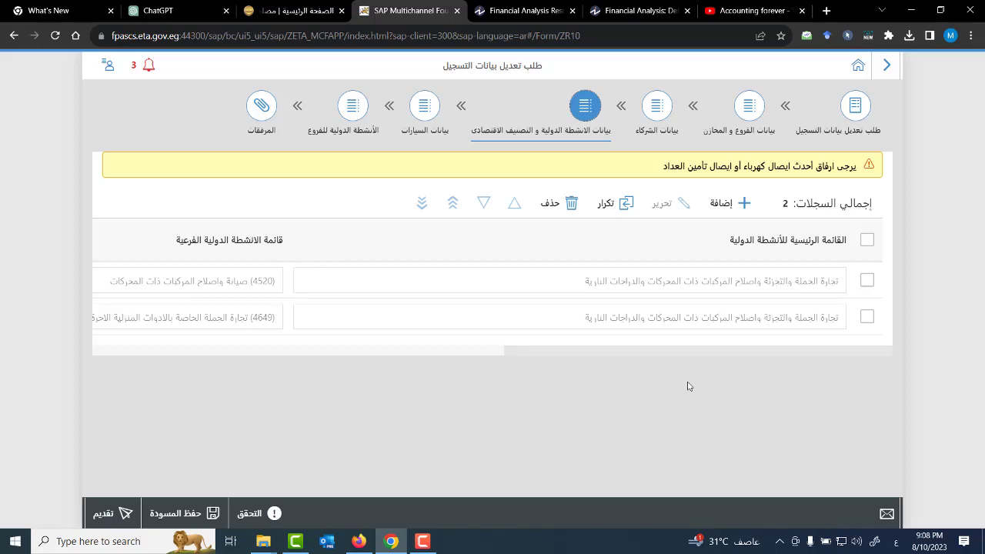
left_click(597, 324)
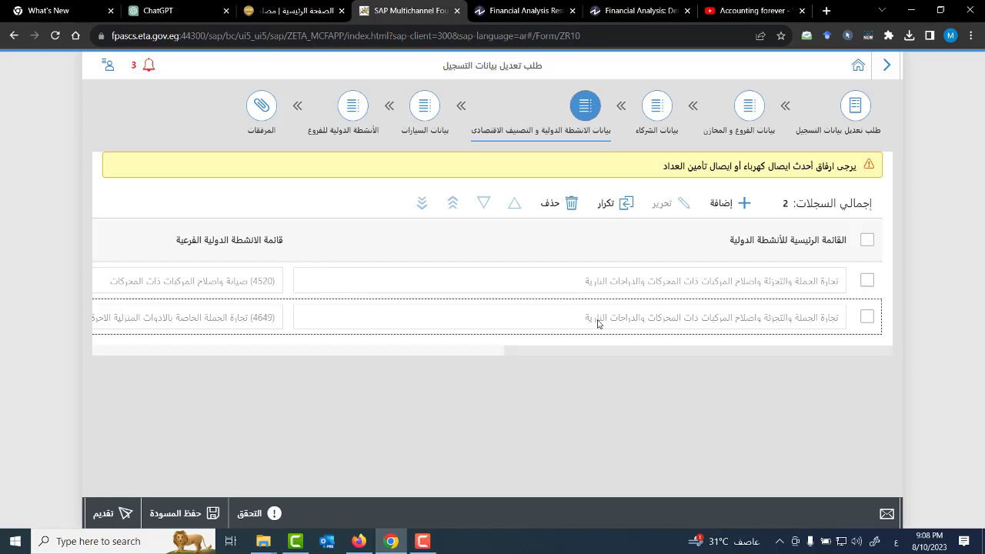
scroll(598, 323, "left", 5)
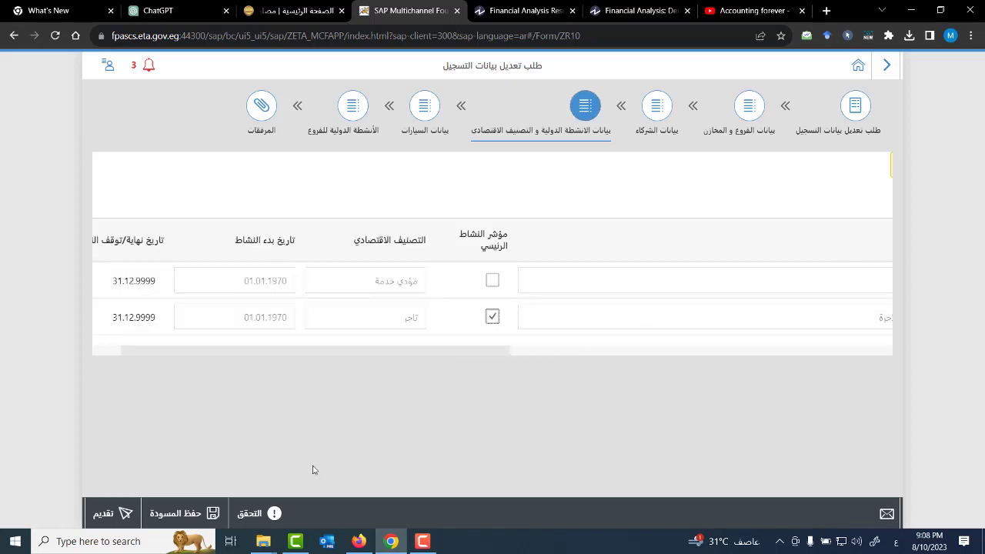
left_click(750, 297)
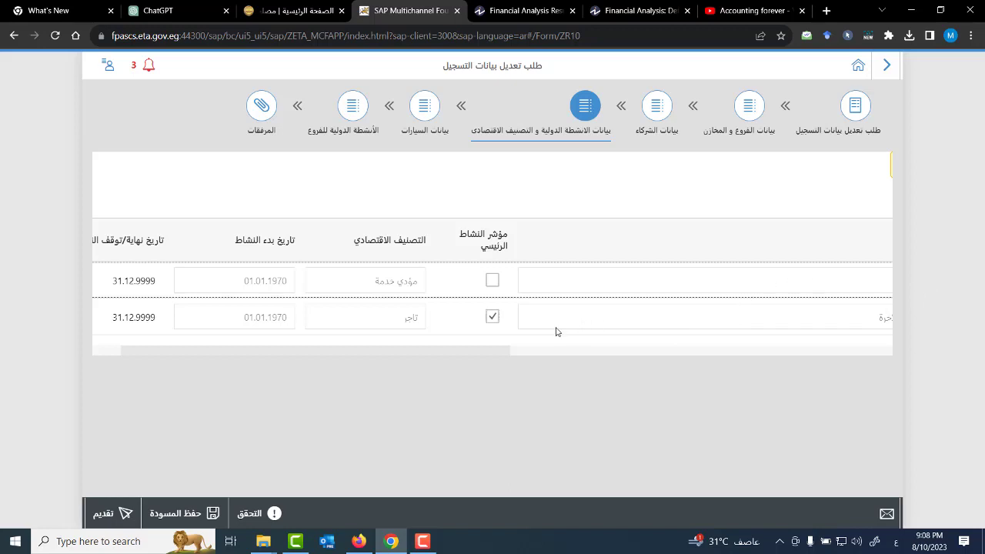
left_click_drag(482, 349, 885, 362)
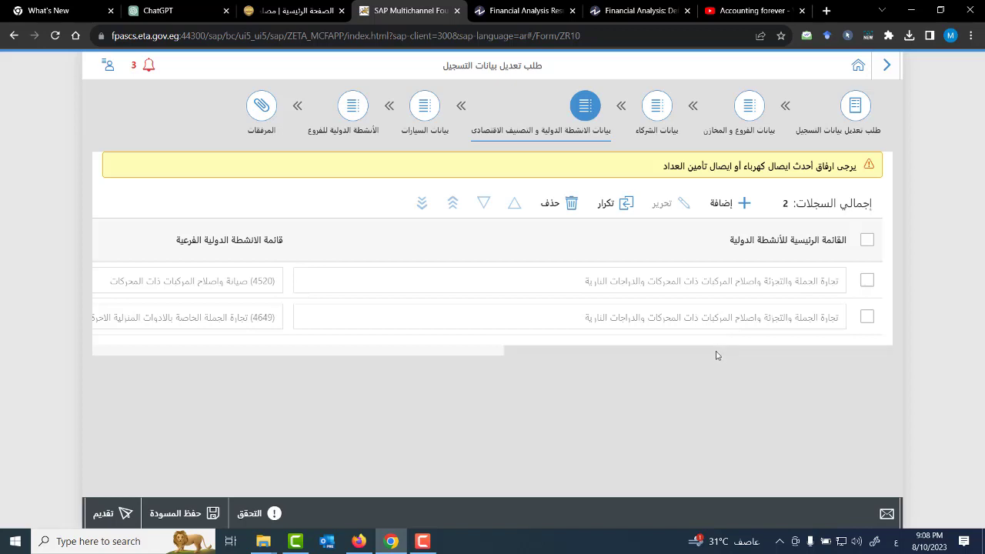
left_click_drag(718, 354, 277, 358)
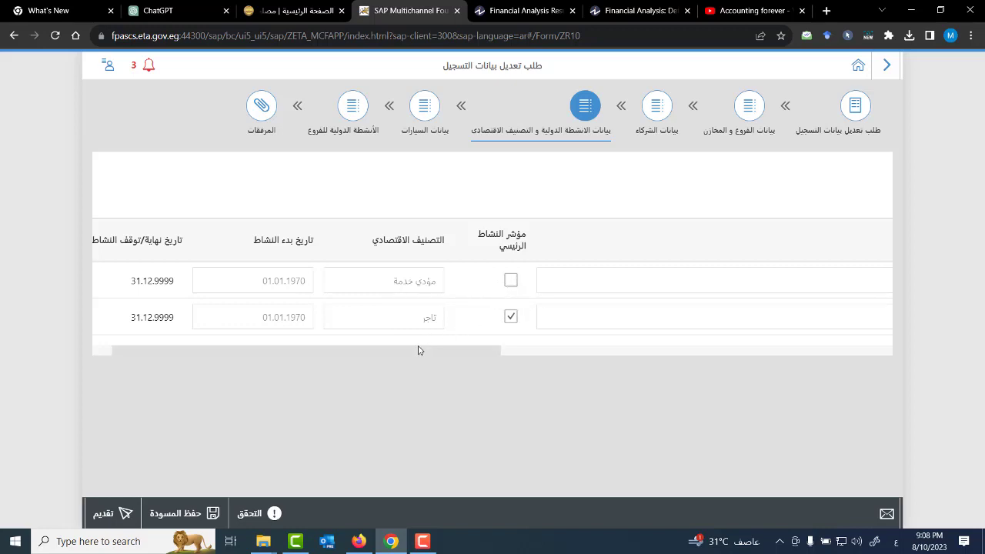
left_click_drag(422, 350, 938, 355)
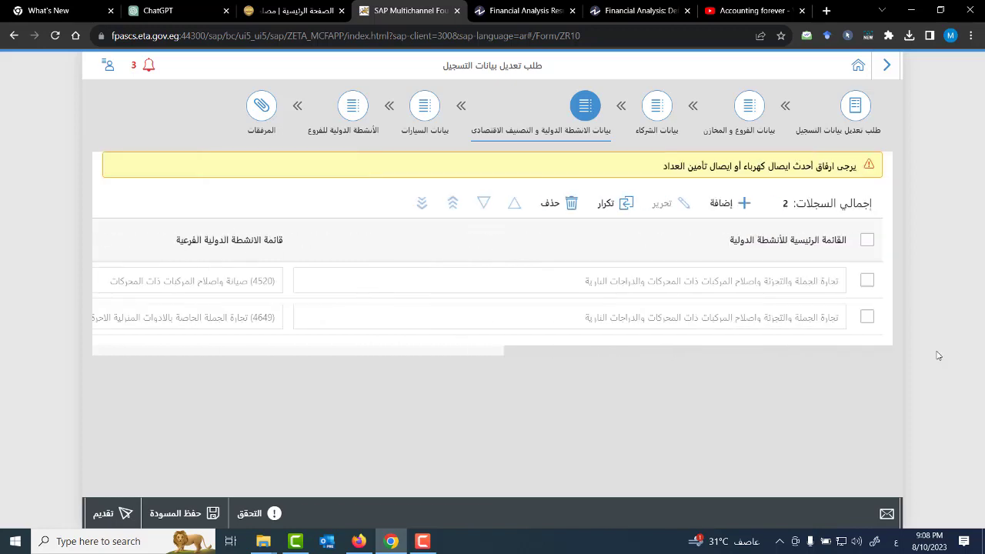
Duplicate the activity record with code 4649 and clear the selection of the original record
left_click(867, 240)
left_click(867, 240)
left_click(867, 316)
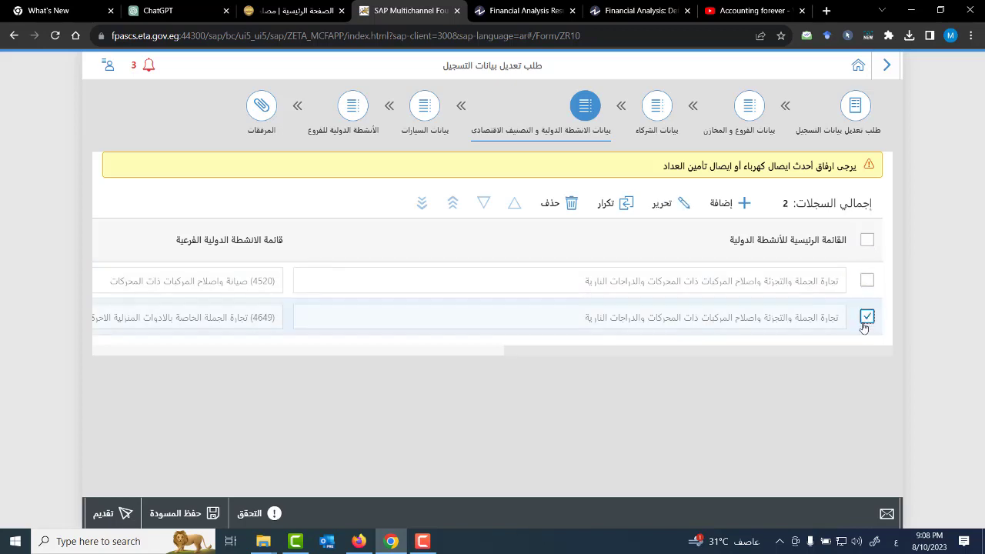
left_click(627, 206)
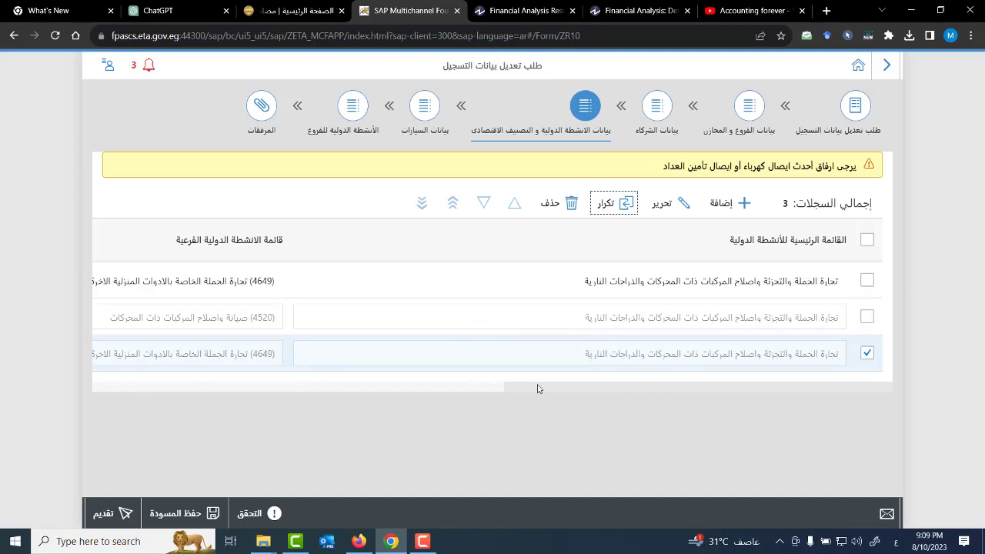
left_click_drag(554, 391, 761, 390)
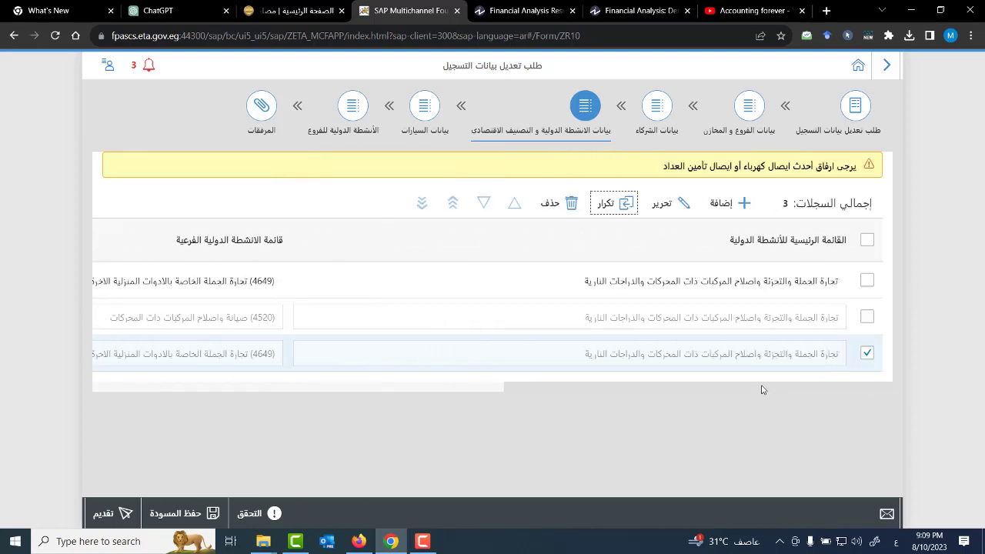
left_click(867, 355)
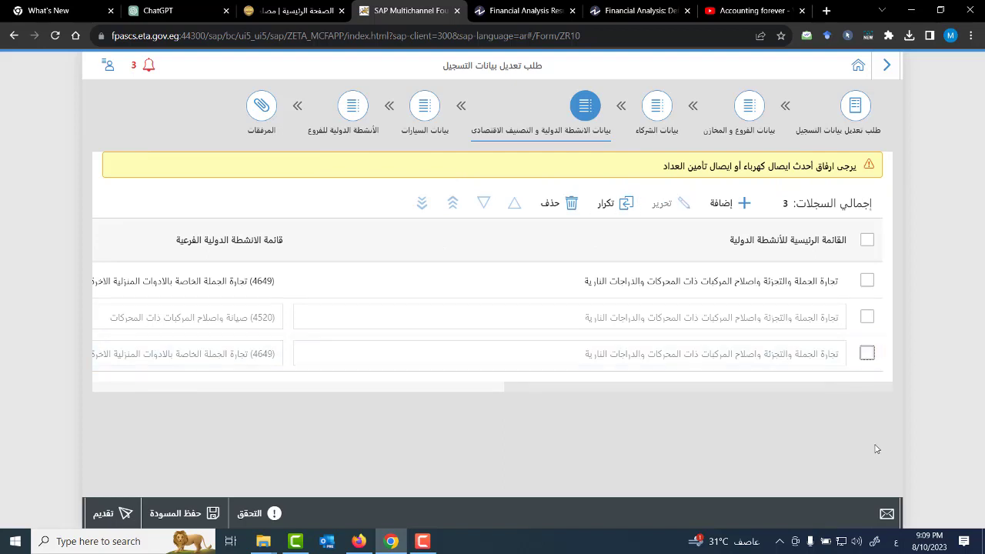
Make the copied 4649 record editable, try مؤدي خدمة جدول as its economic classification and settle on منتج سلع جدول
left_click(867, 282)
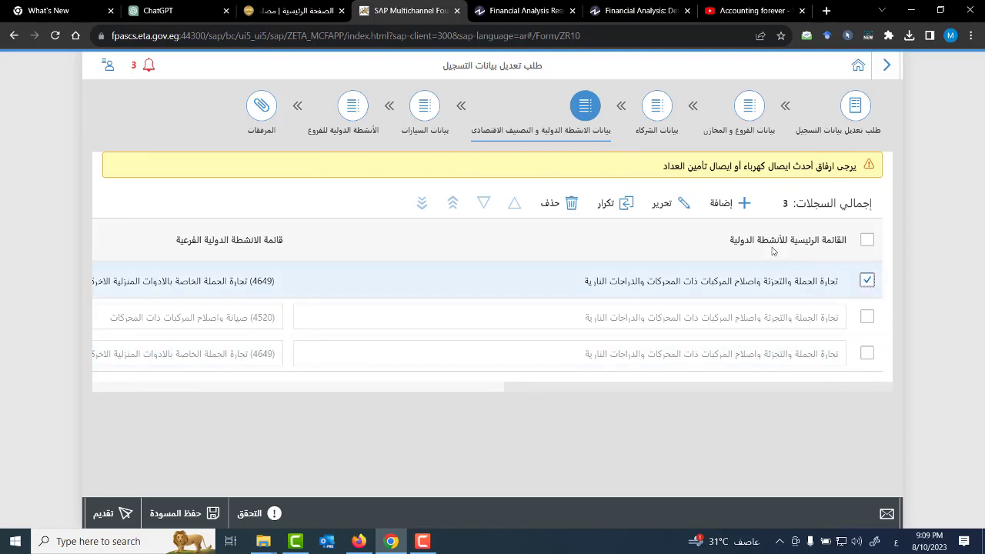
left_click(664, 206)
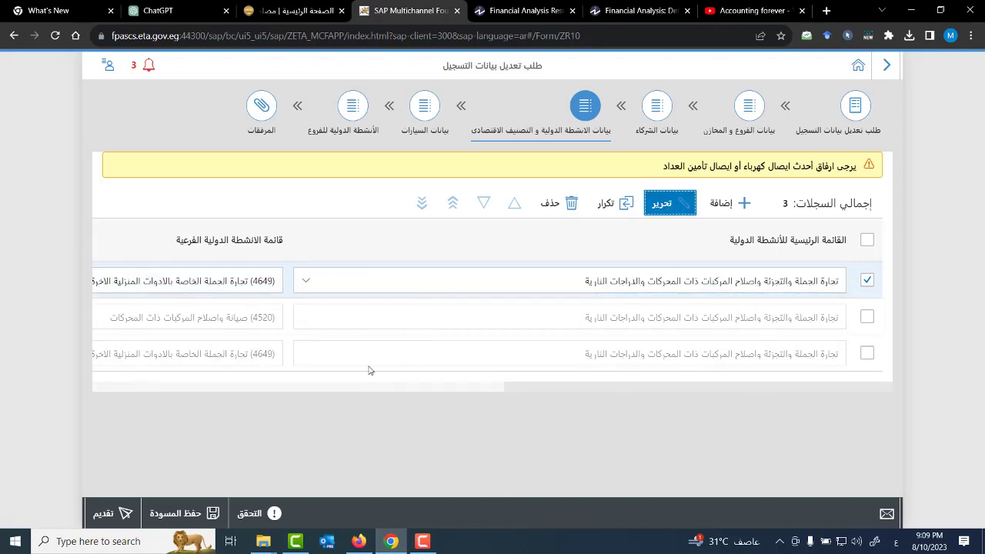
left_click_drag(621, 392, 196, 391)
left_click(376, 284)
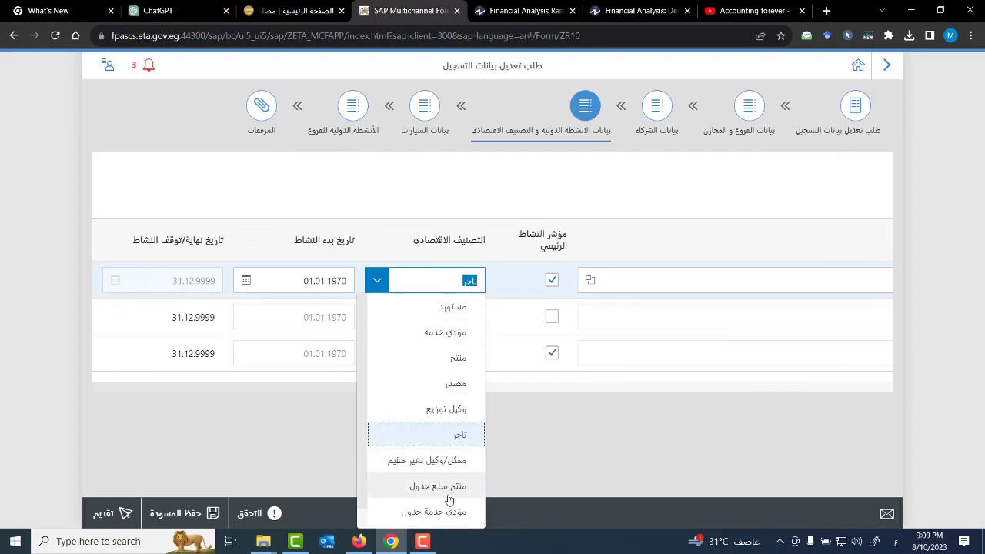
scroll(440, 507, "down", 1)
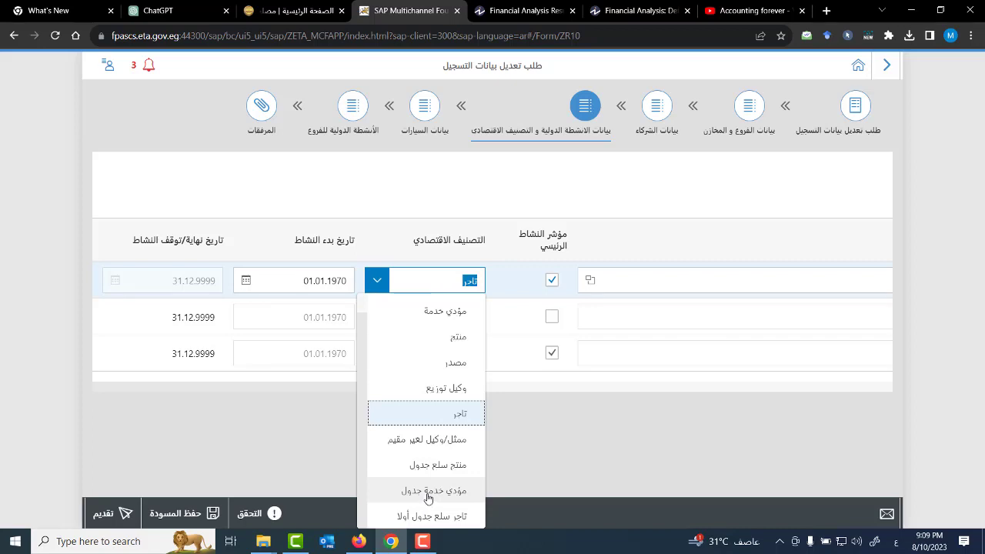
left_click(428, 492)
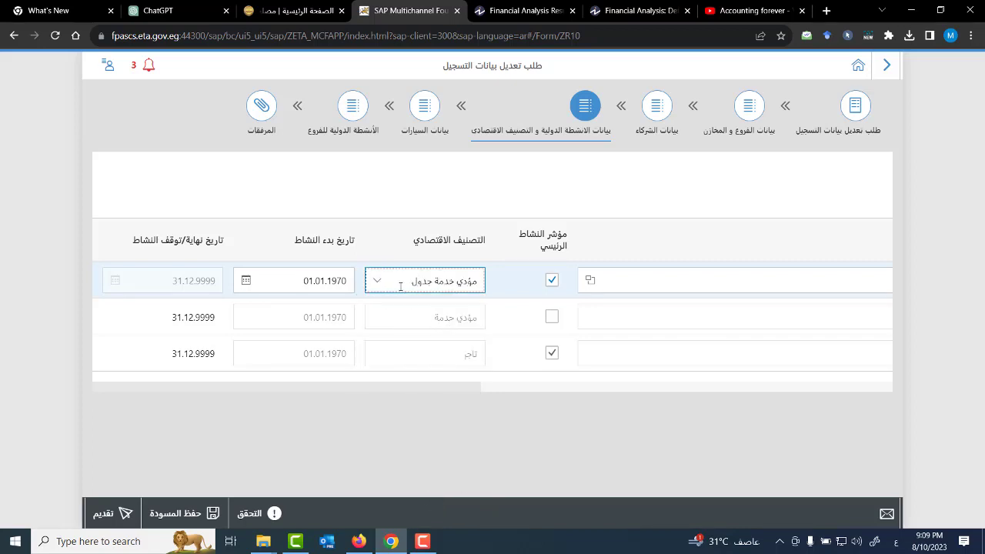
left_click(376, 280)
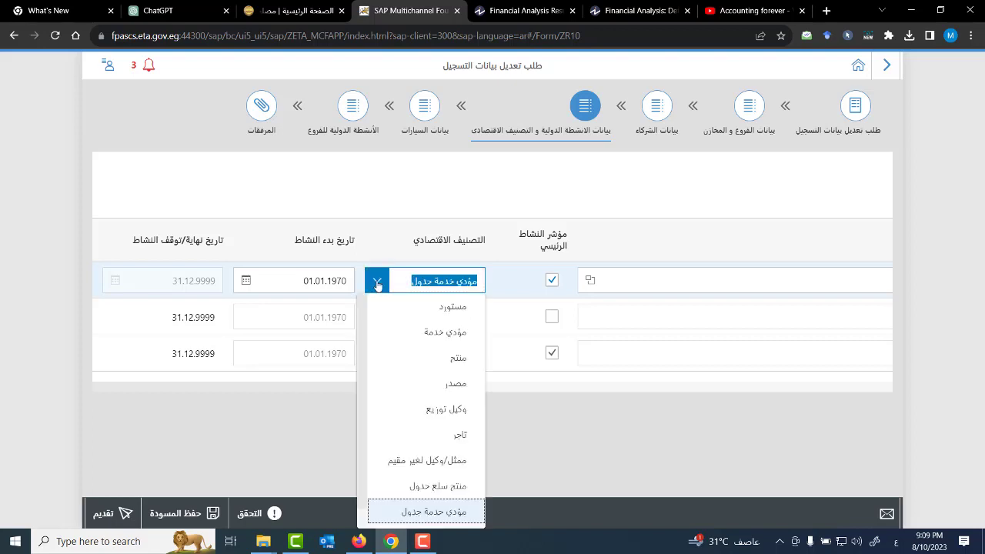
left_click(437, 485)
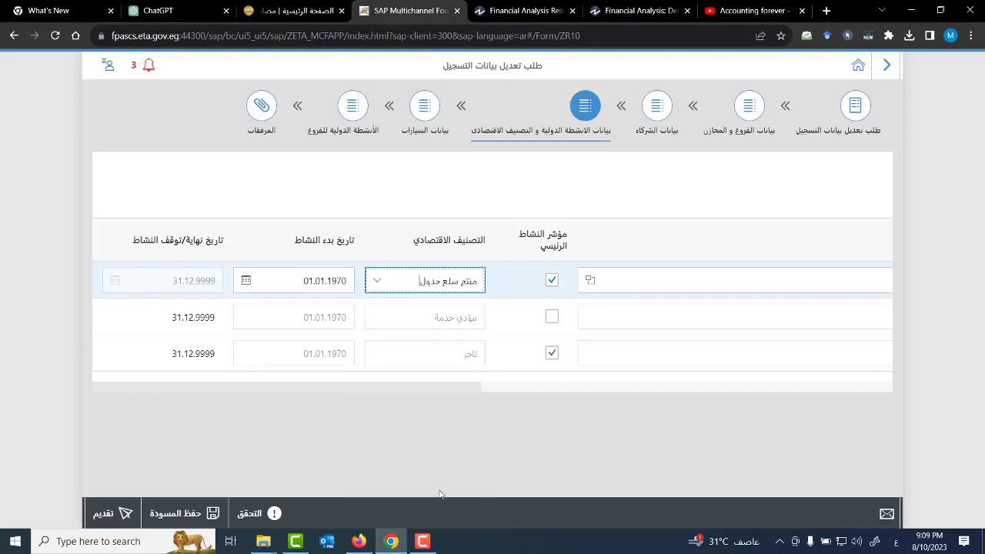
Set the economic classification of the copied 4649 activity record to تاجر سلع جدول أولا
left_click(381, 283)
scroll(455, 469, "down", 1)
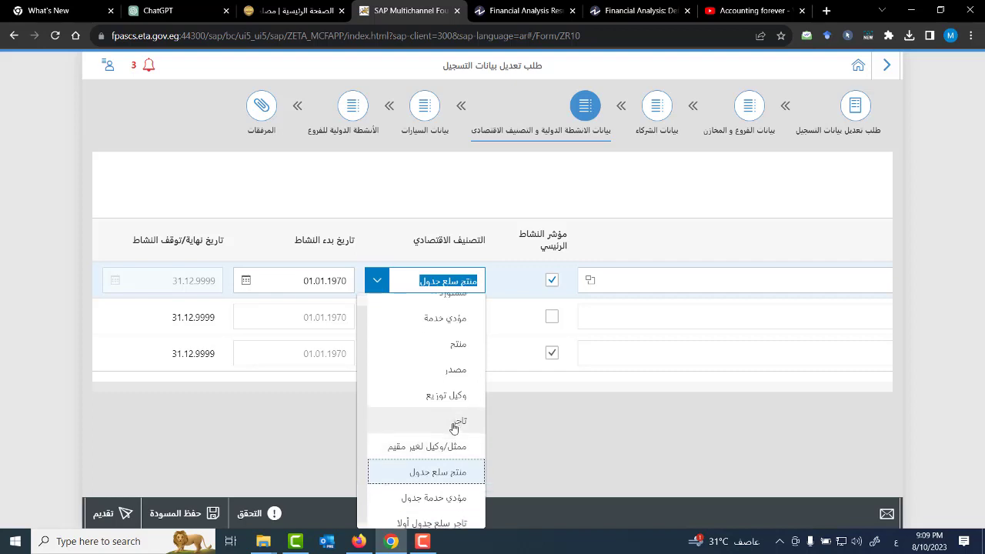
left_click(446, 523)
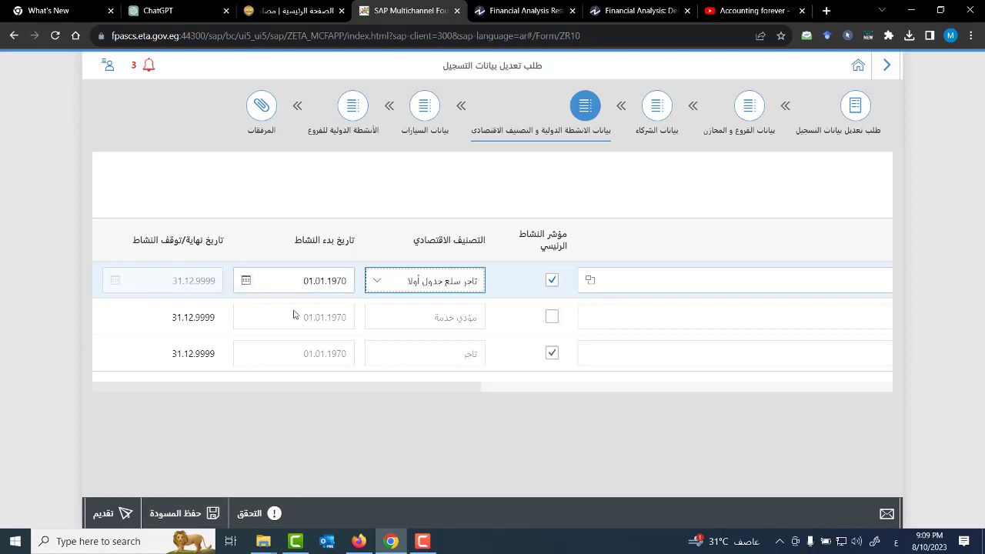
left_click(456, 454)
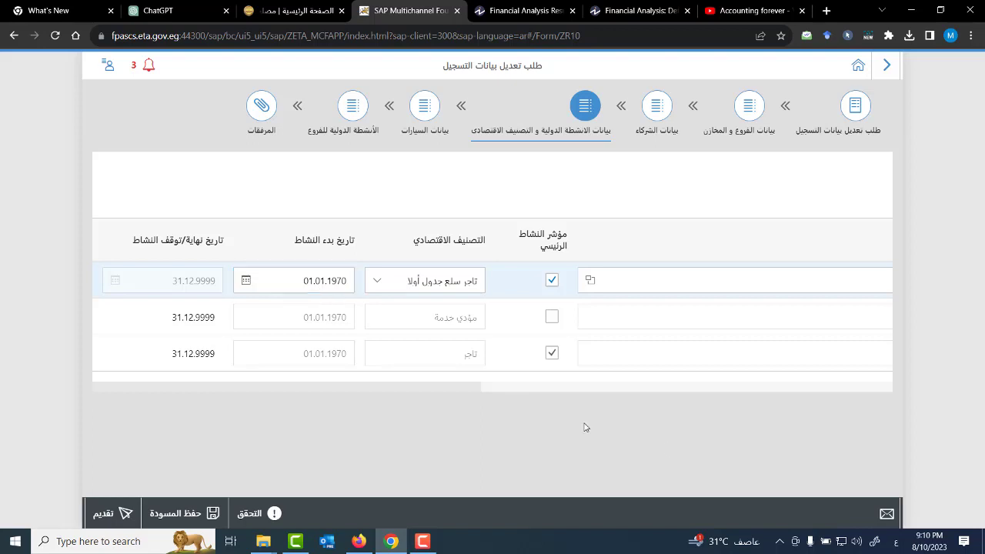
Examine the main international activity categories available for the copied record, keeping its current category
left_click_drag(526, 393, 288, 395)
left_click_drag(423, 389, 869, 382)
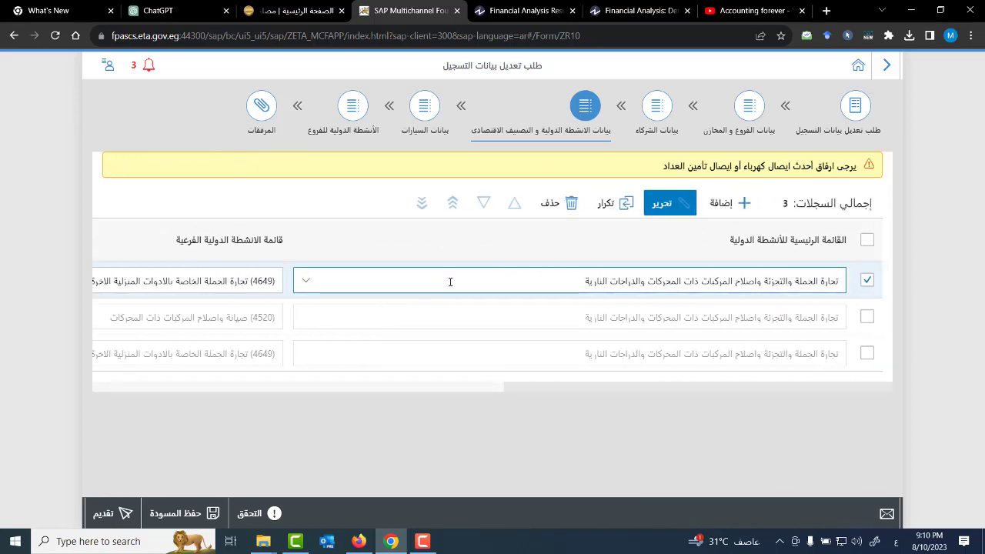
left_click(306, 282)
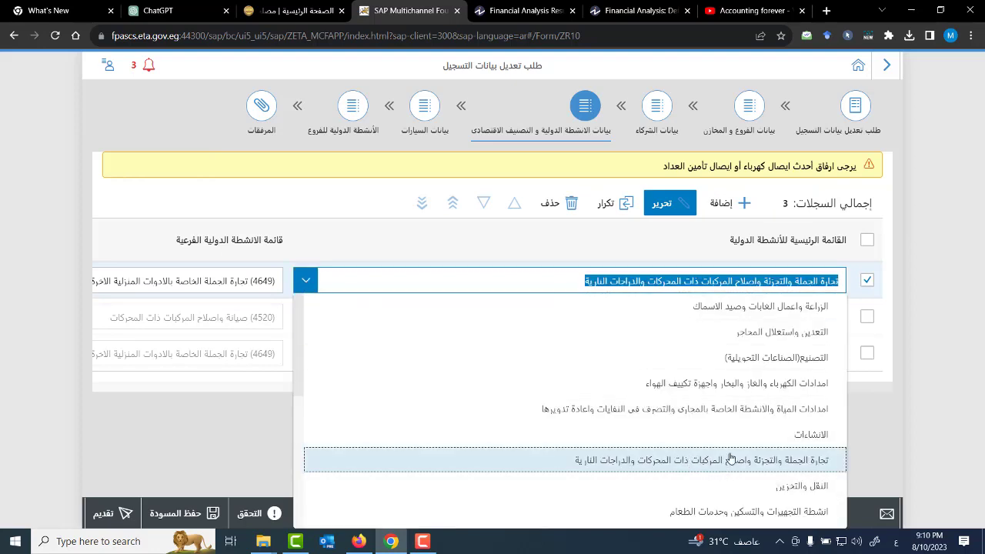
scroll(730, 458, "down", 5)
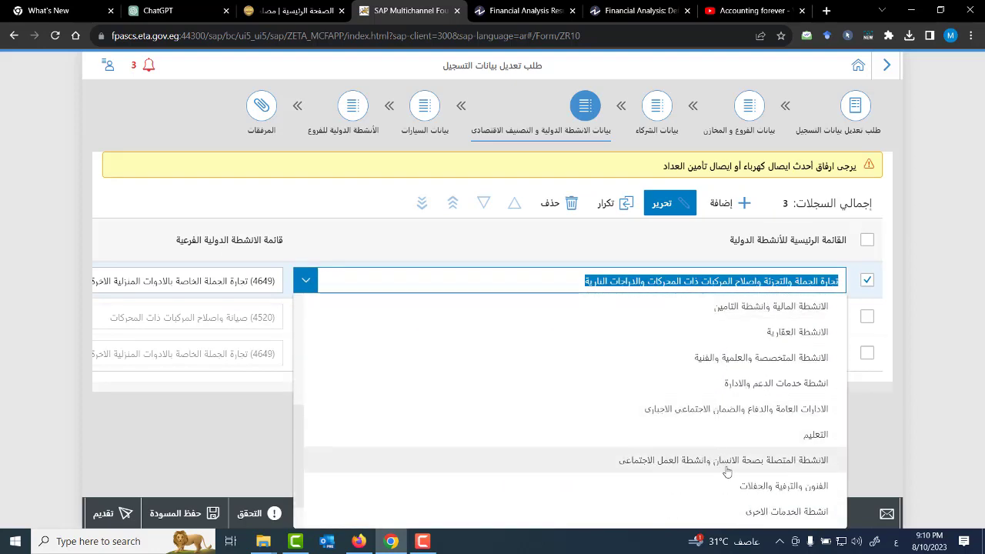
scroll(728, 471, "up", 5)
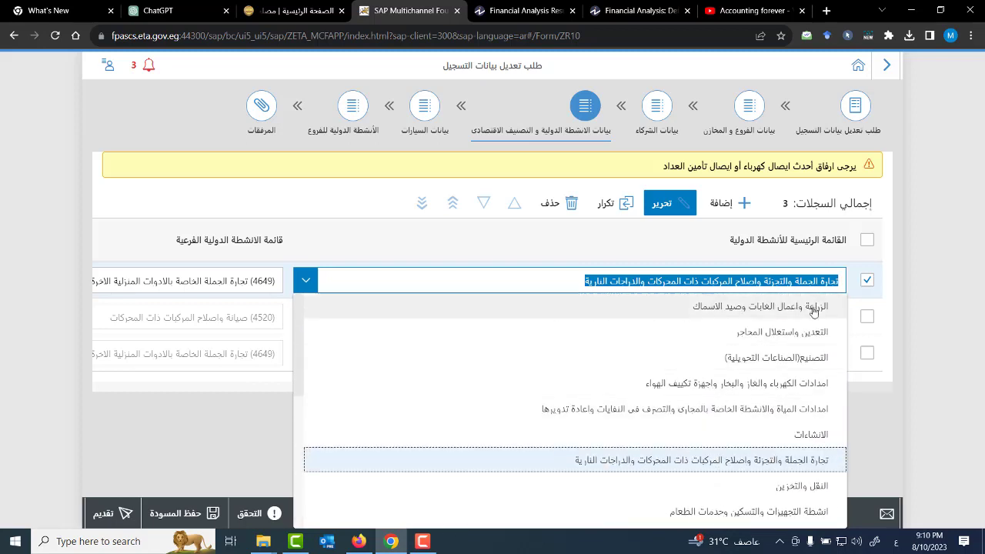
left_click(610, 252)
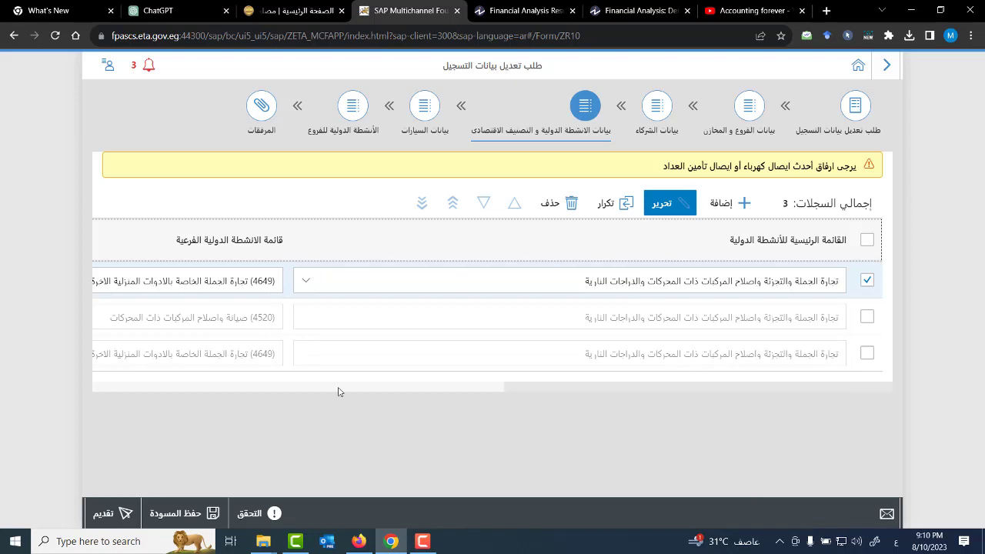
Browse the copied record's sub-activity list, expanding the vehicle spare parts and motorcycle groups, and leave it without choosing a sub-activity
left_click_drag(567, 388, 376, 397)
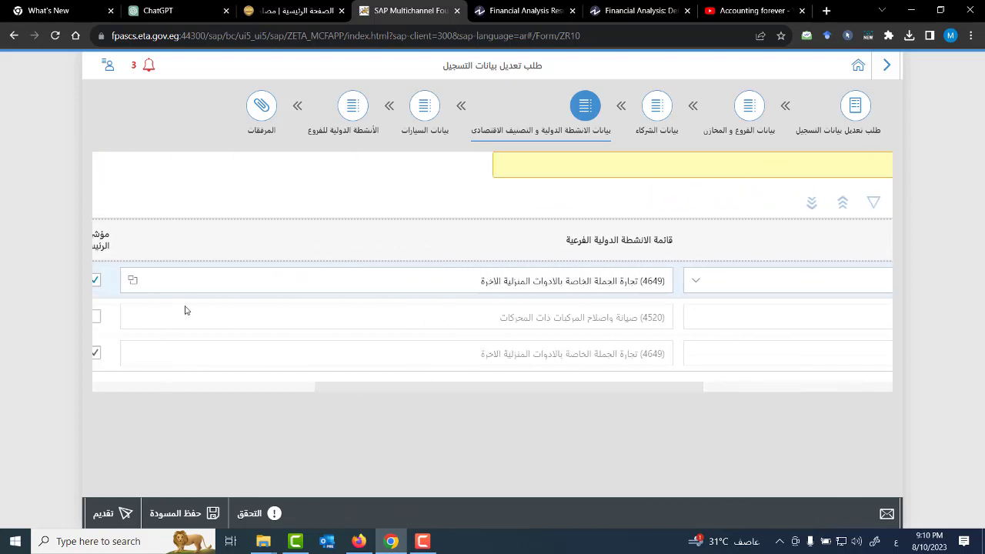
left_click(130, 281)
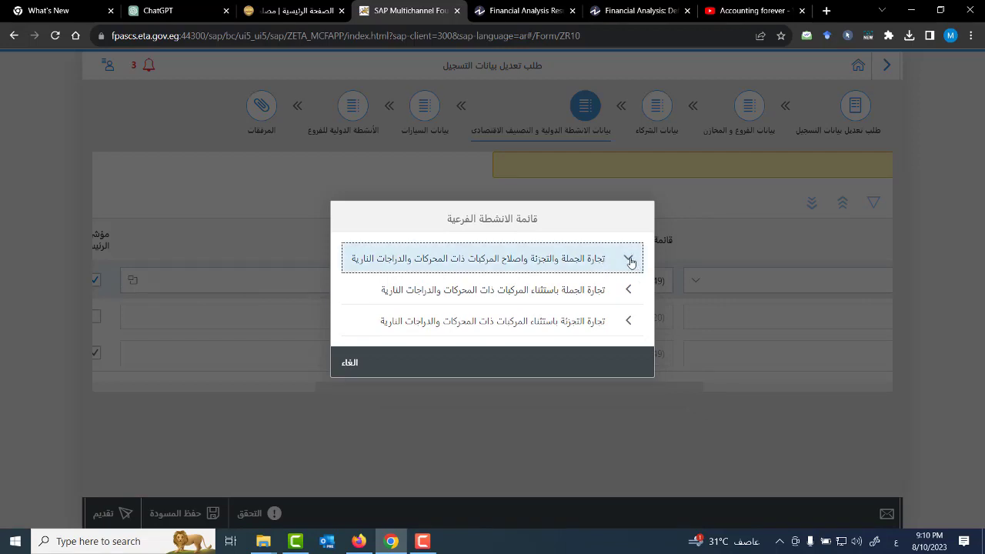
left_click(629, 258)
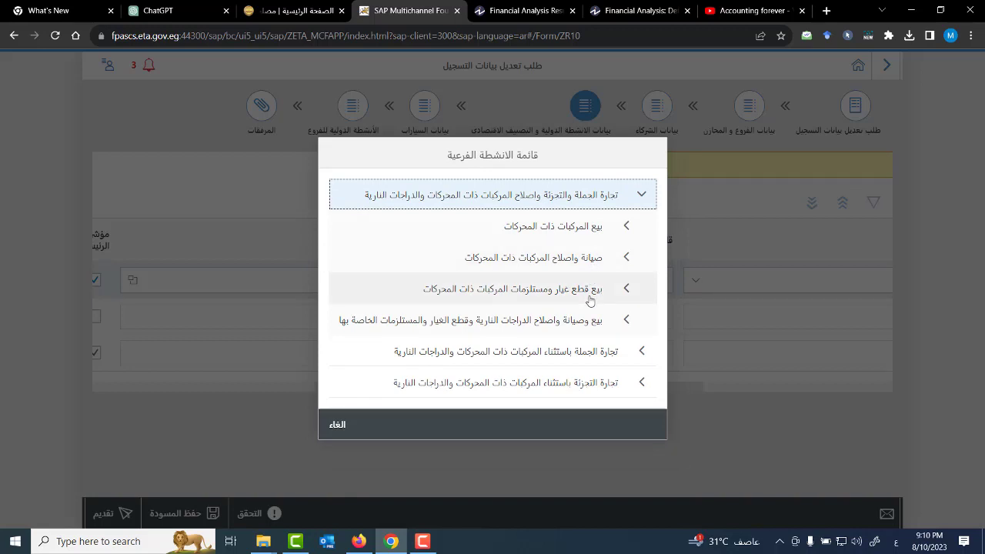
left_click(620, 294)
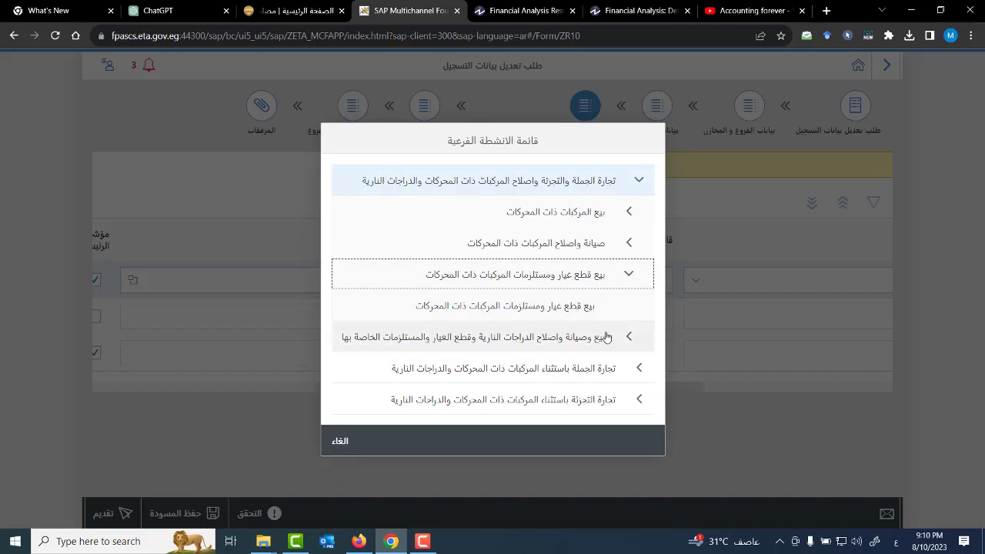
left_click(629, 337)
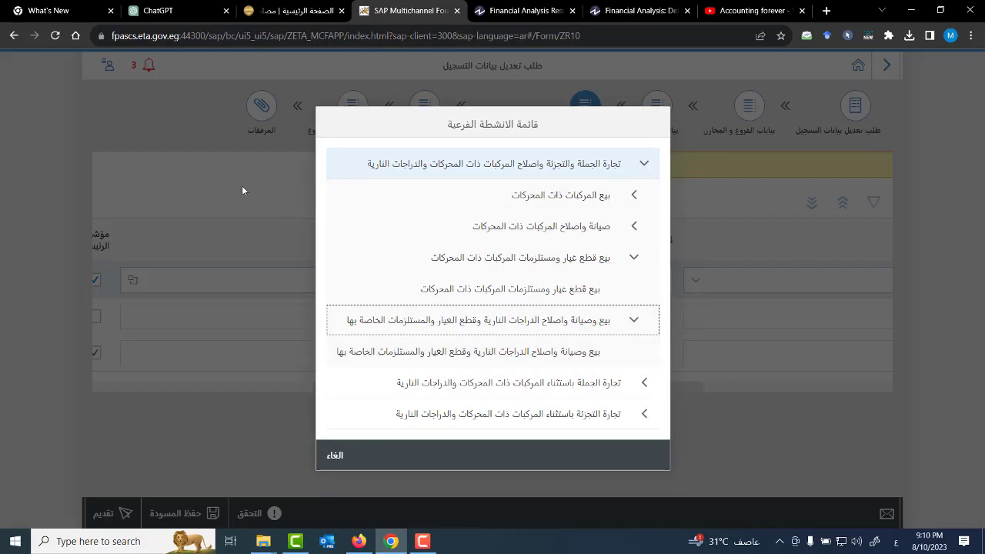
left_click(339, 460)
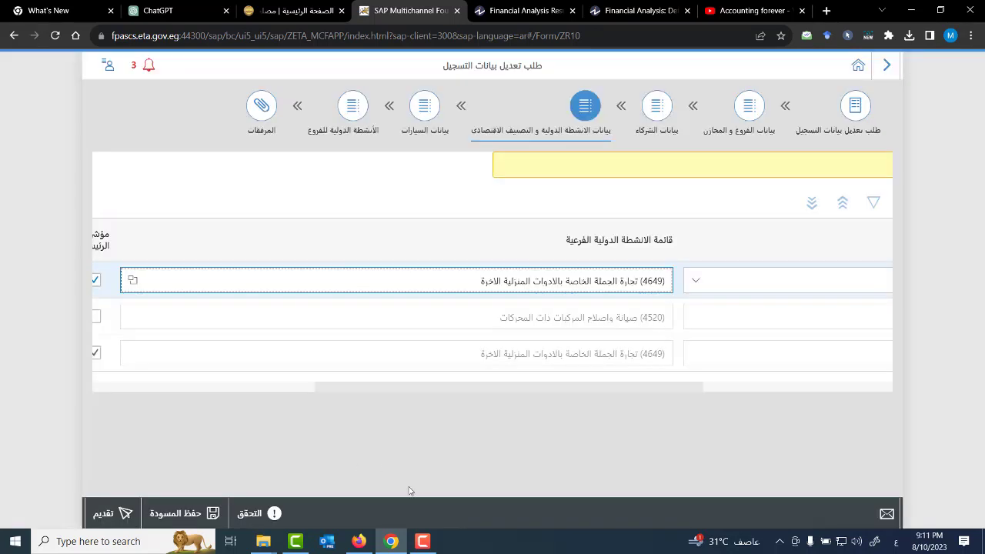
Review the economic classification options for the copied record, keeping the current choice
left_click_drag(337, 388, 133, 392)
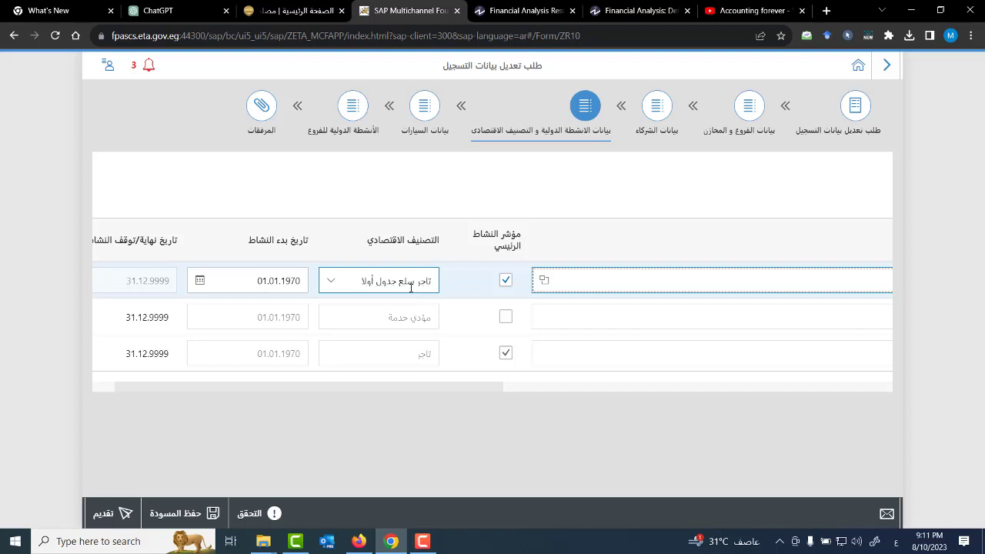
left_click(332, 281)
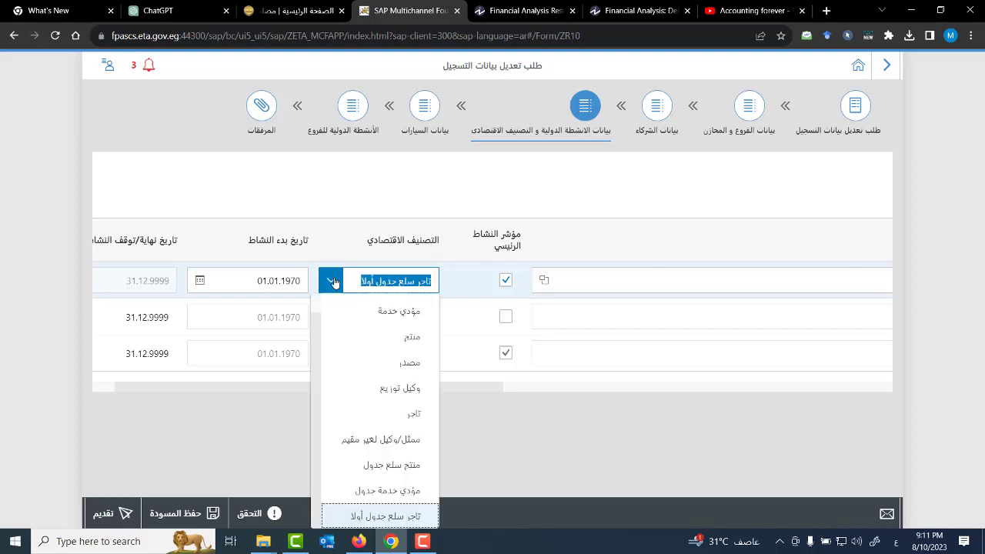
left_click(561, 447)
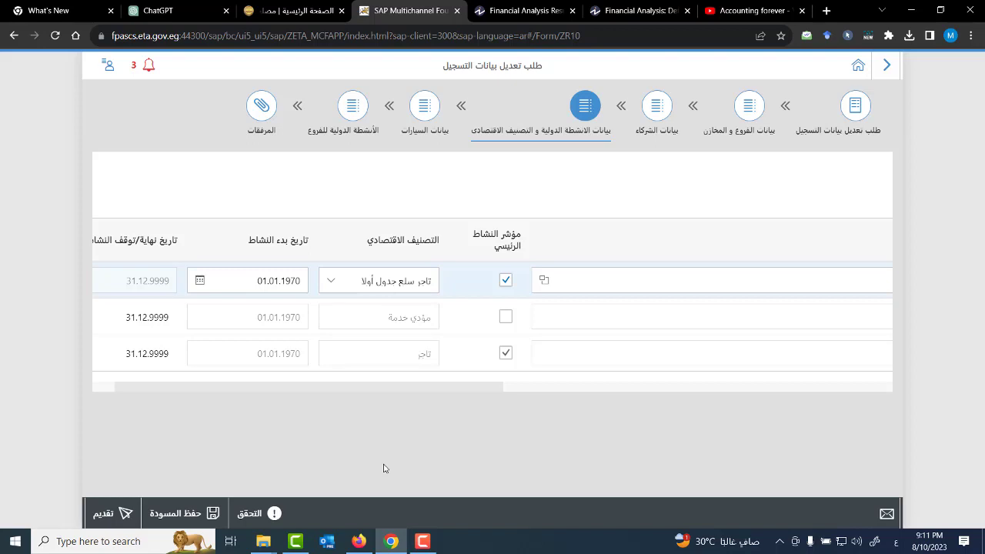
Leave the amendment form for the portal home page and open the documents list (مستنداتي)
left_click(858, 66)
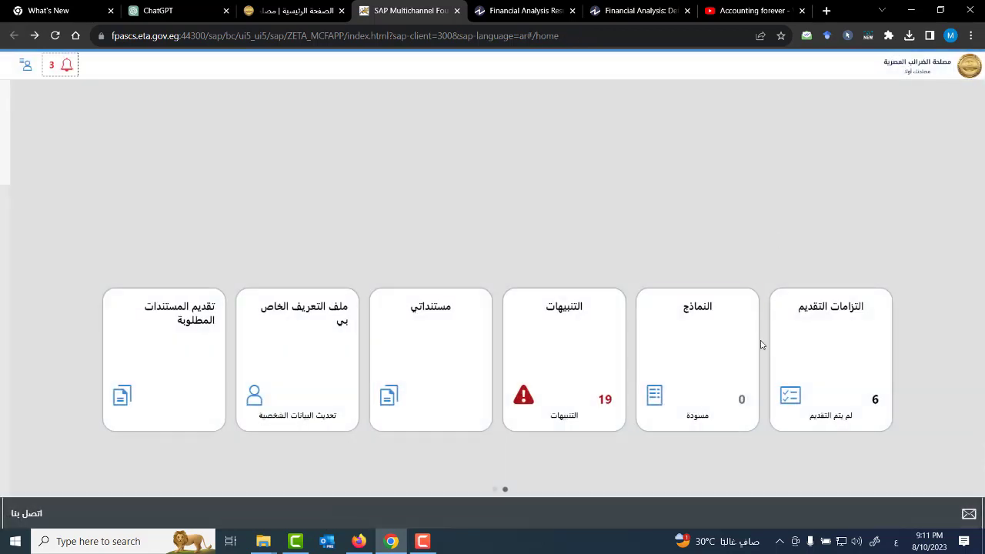
left_click(435, 355)
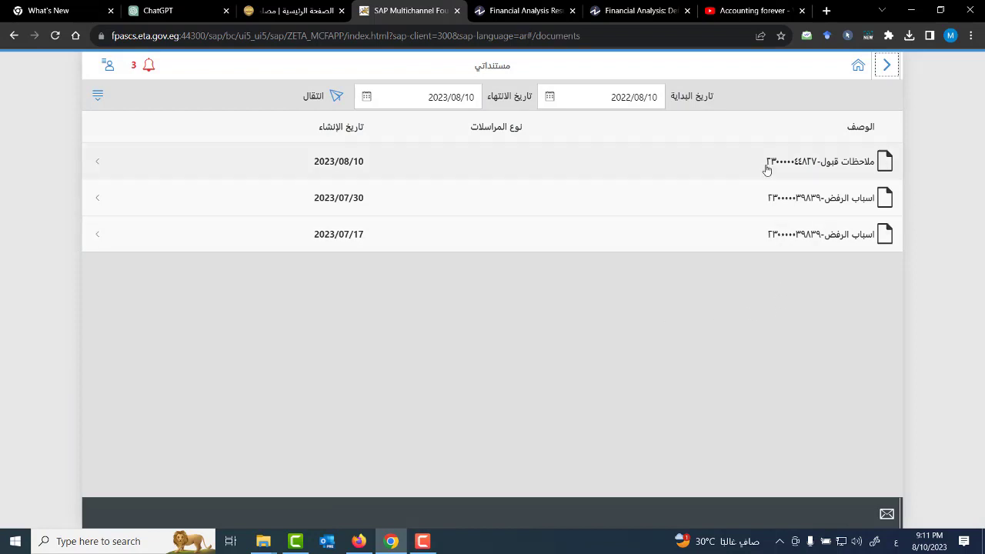